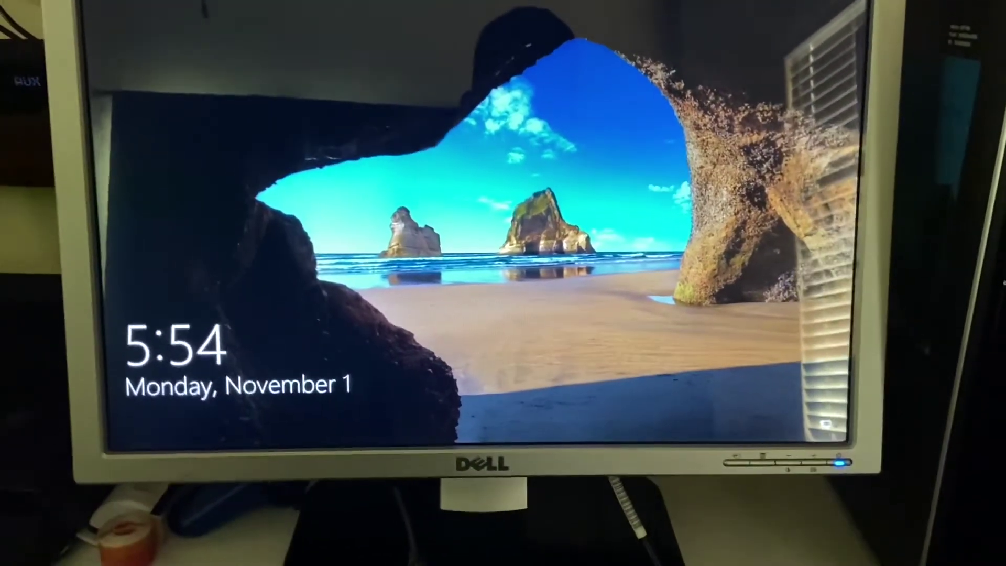
Dismiss the Windows 10 lock screen to reach the sign-in prompt
click(517, 167)
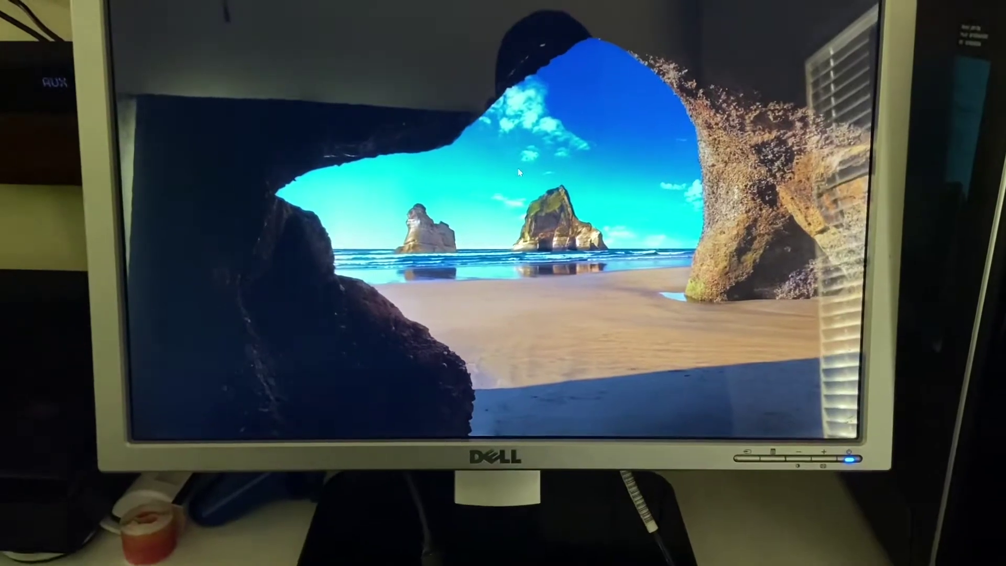
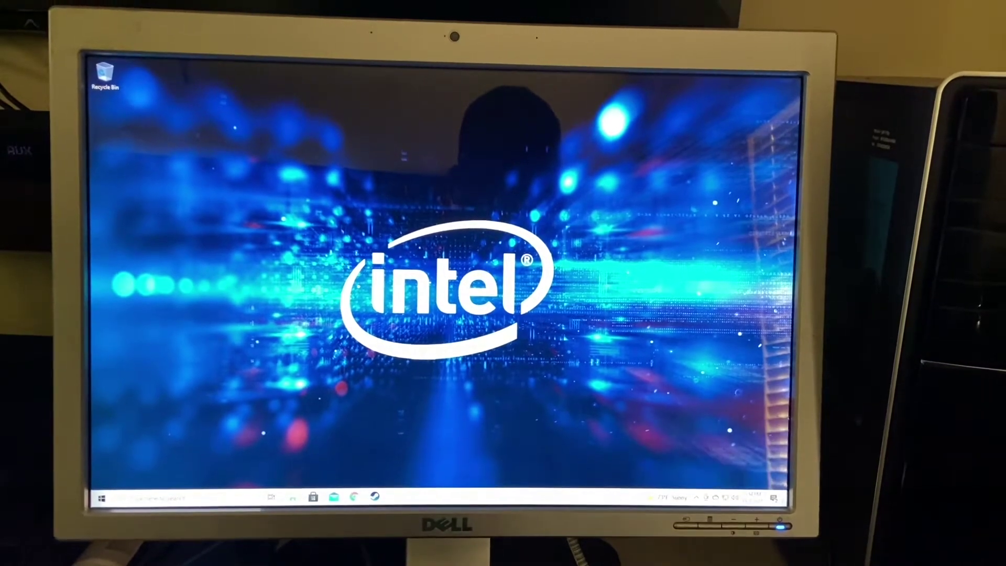
Toggle Action Center open and closed, then bring up File Explorer on This PC
key(super+a)
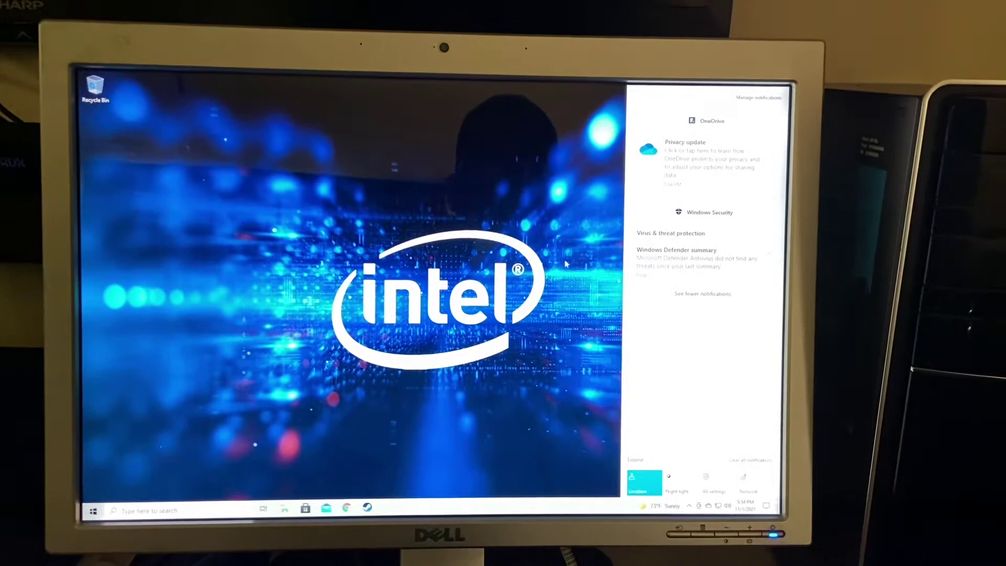
key(super+a)
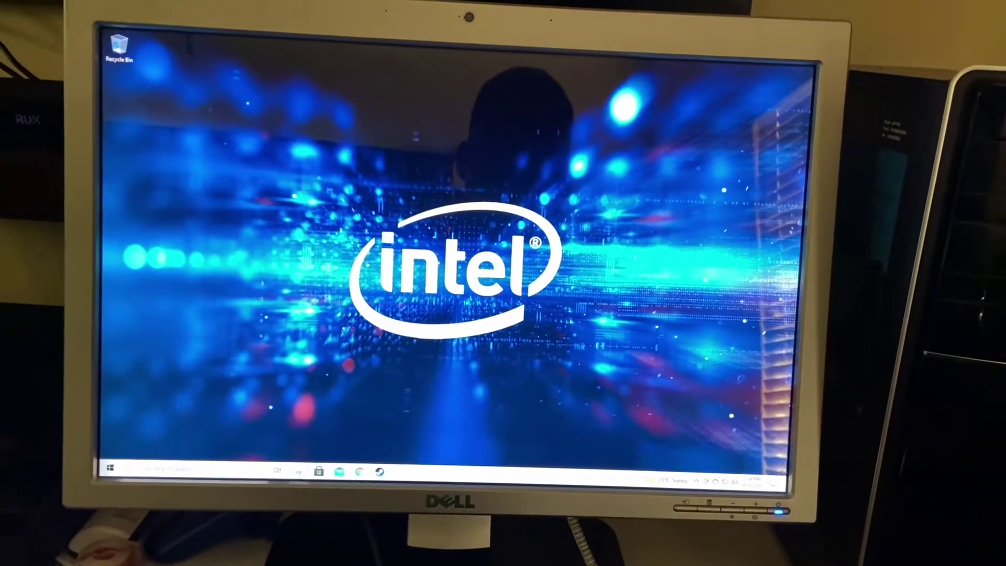
click(298, 479)
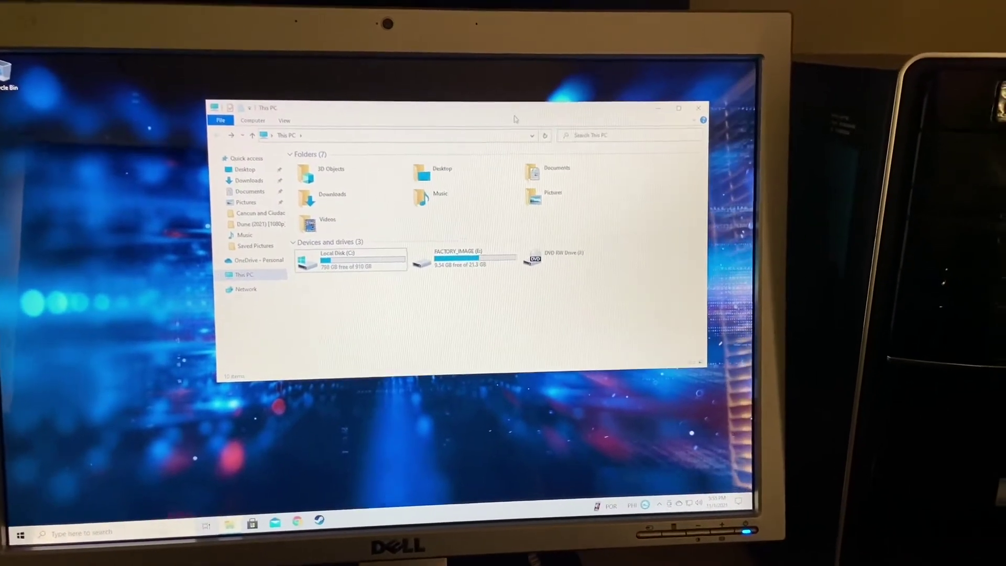
Close the This PC File Explorer window
click(706, 110)
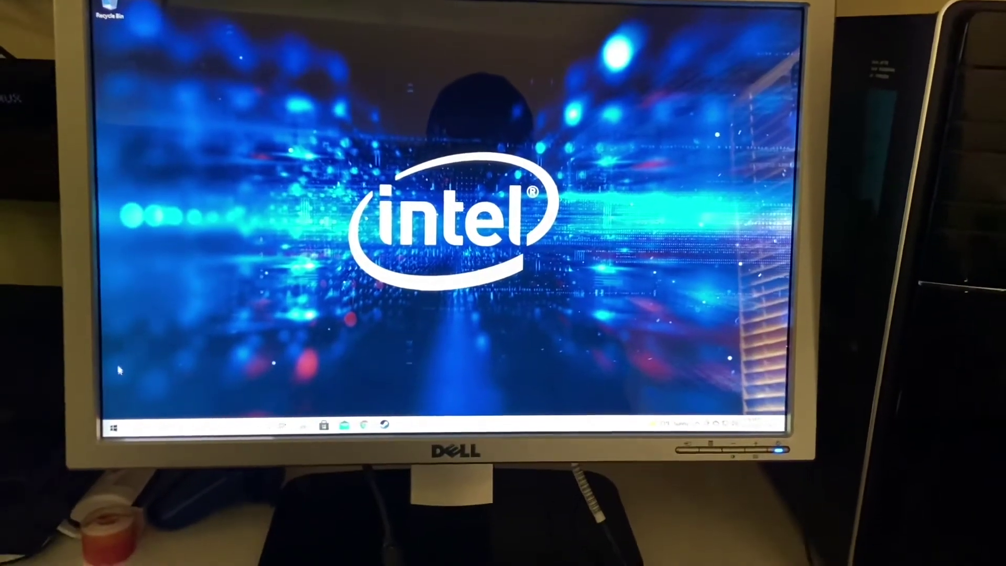
Open the Start menu to head toward Settings' System > About page
key(super)
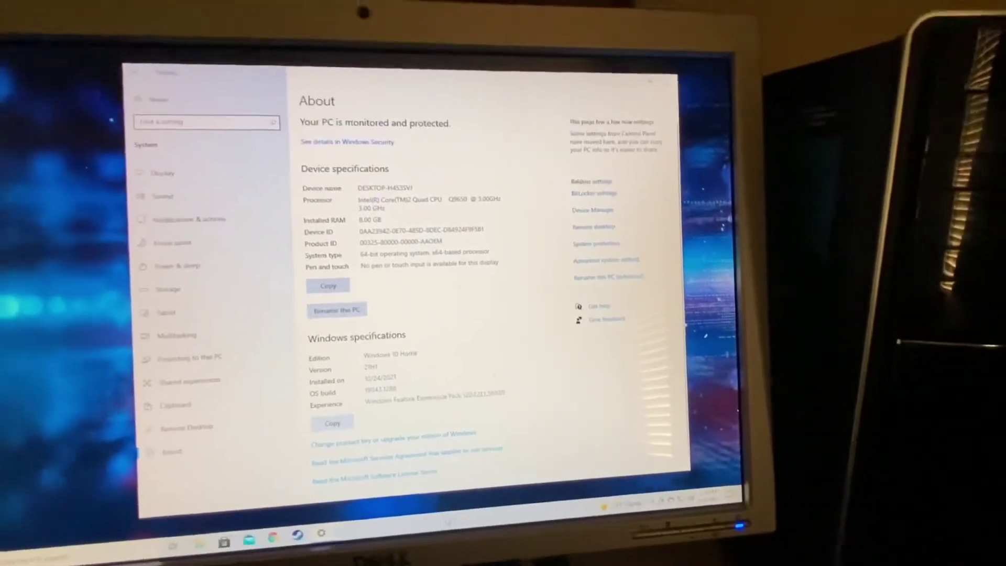
Launch Task Manager from the taskbar, show its Performance graphs, and move the window lower
right_click(431, 519)
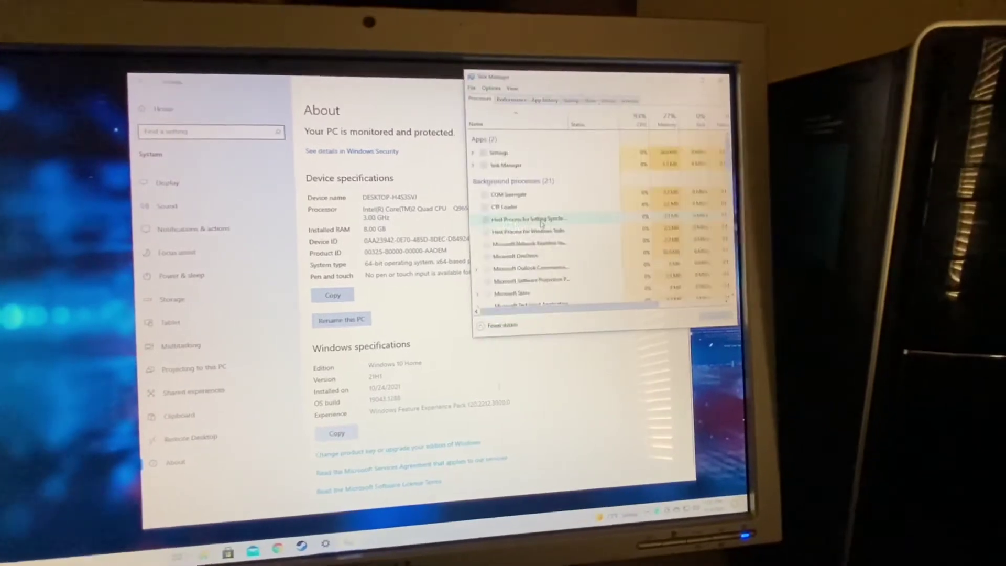
click(514, 99)
drag(556, 78, 495, 192)
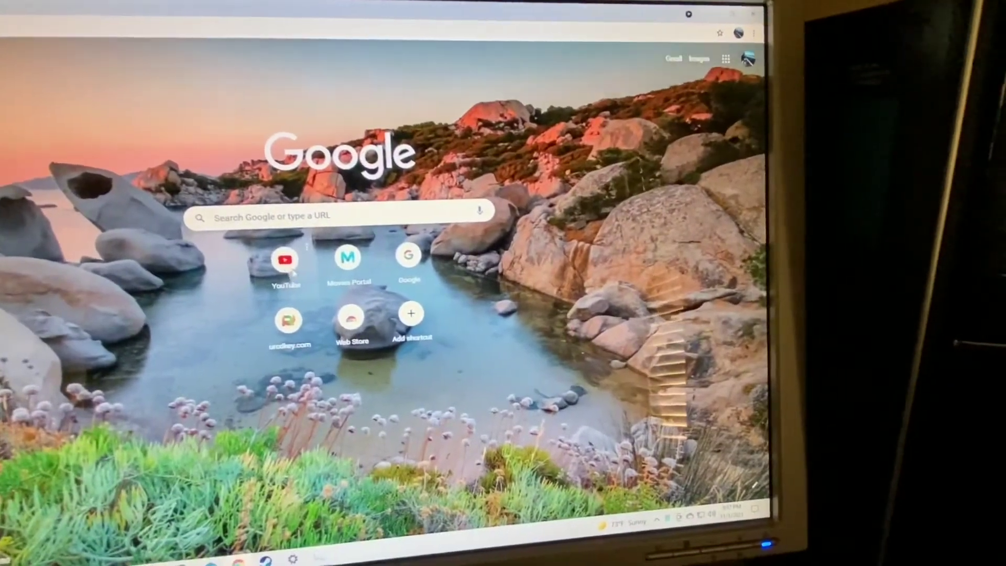
Play the Spider Walk guitar video on YouTube with Task Manager opened over it
click(319, 274)
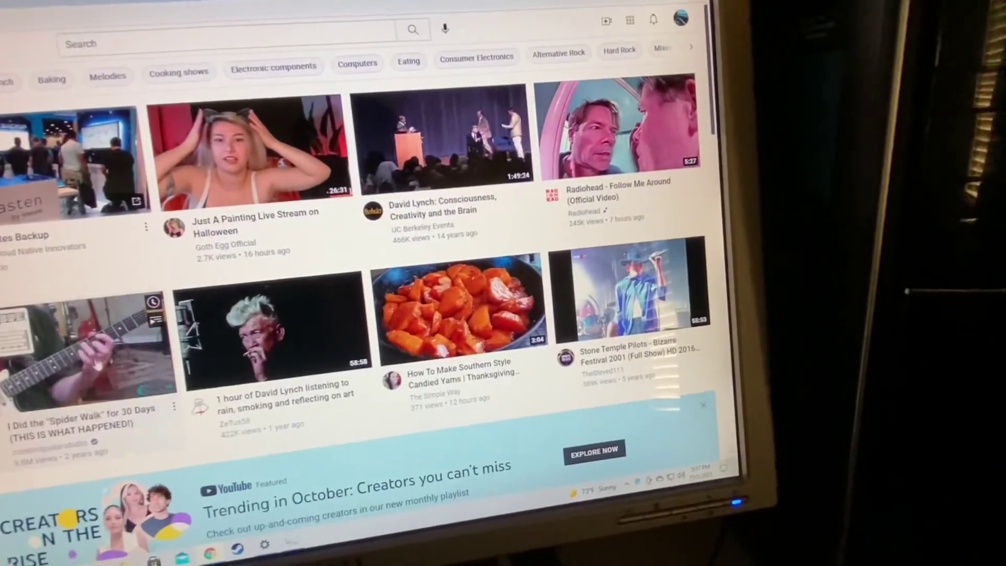
click(87, 354)
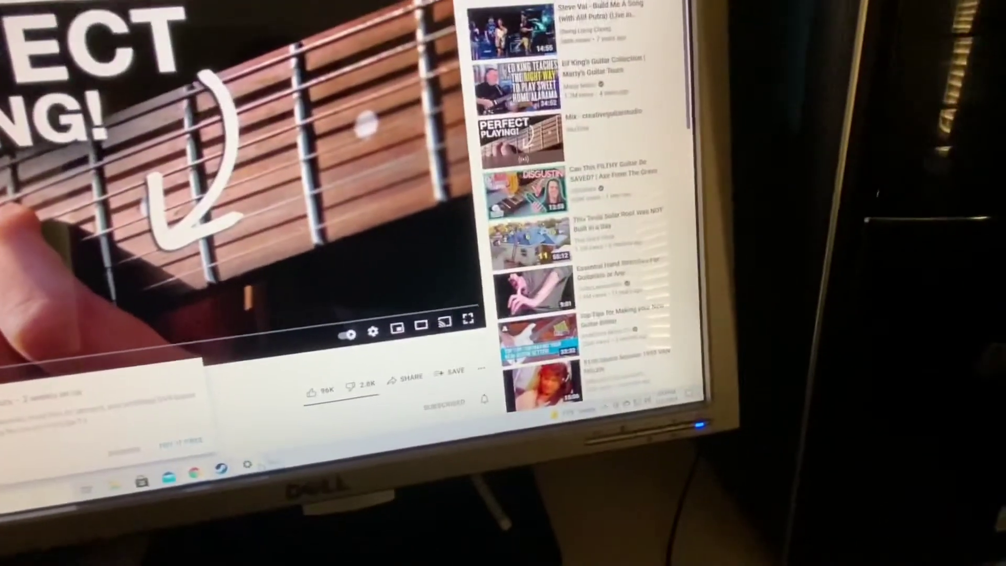
key(ctrl+shift+Escape)
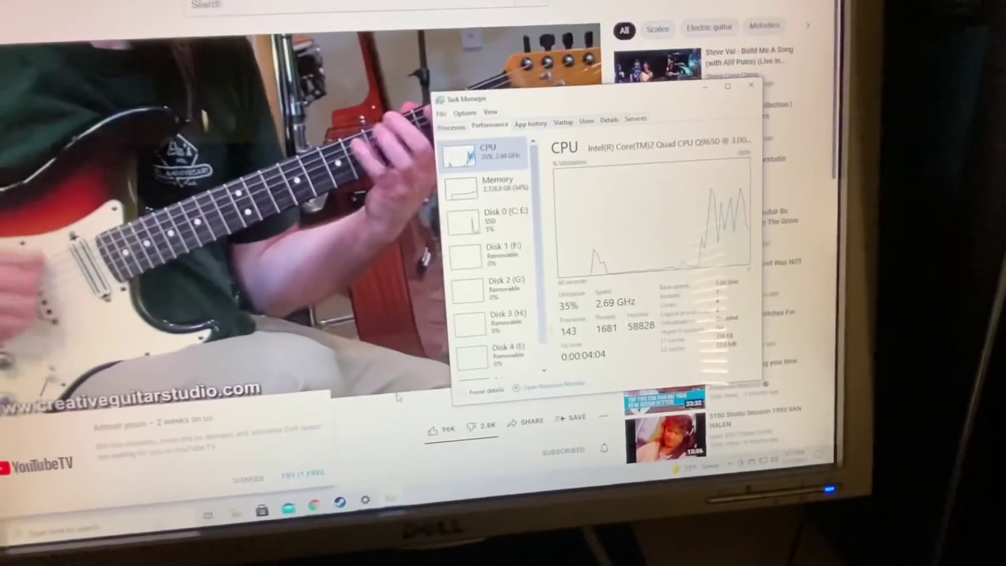